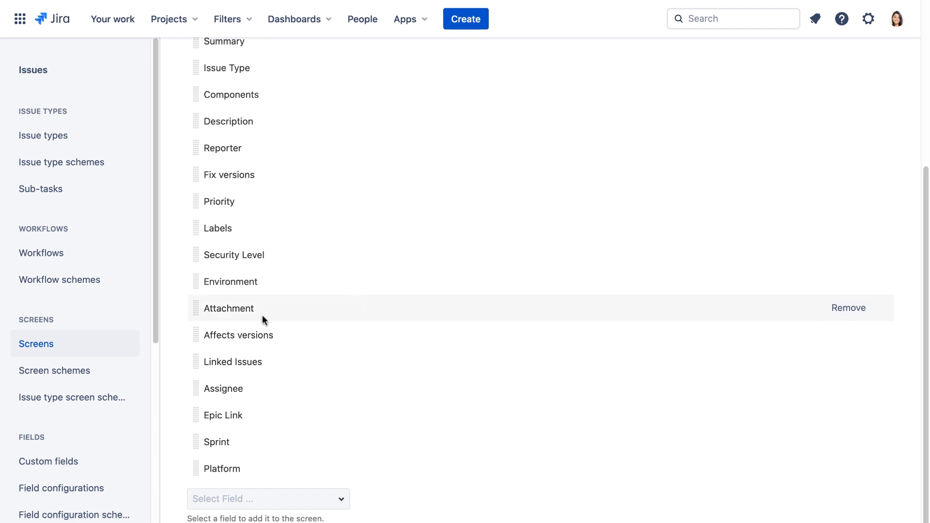
Open the Screens admin list and scroll down to the DEV: Scrum Bug Screen row
{"action": "left_click", "coordinate": [36, 344]}
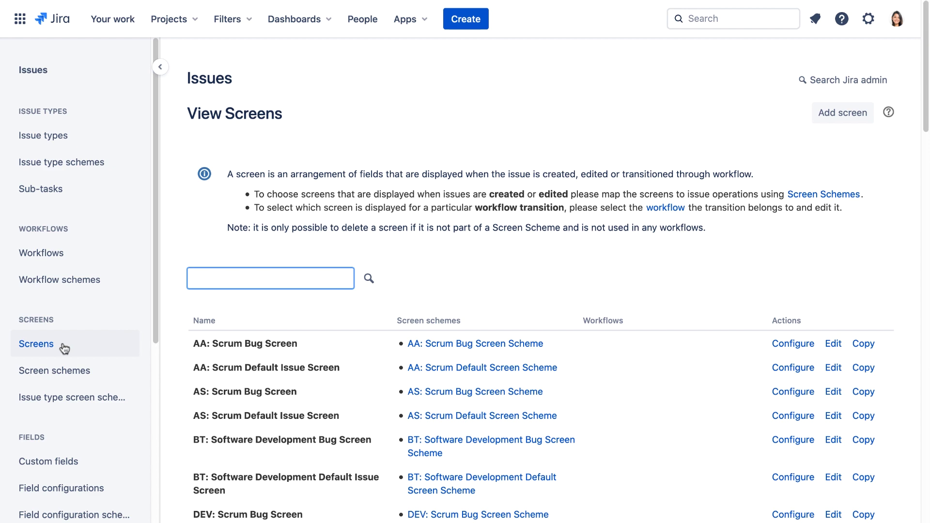
{"action": "left_click", "coordinate": [518, 273]}
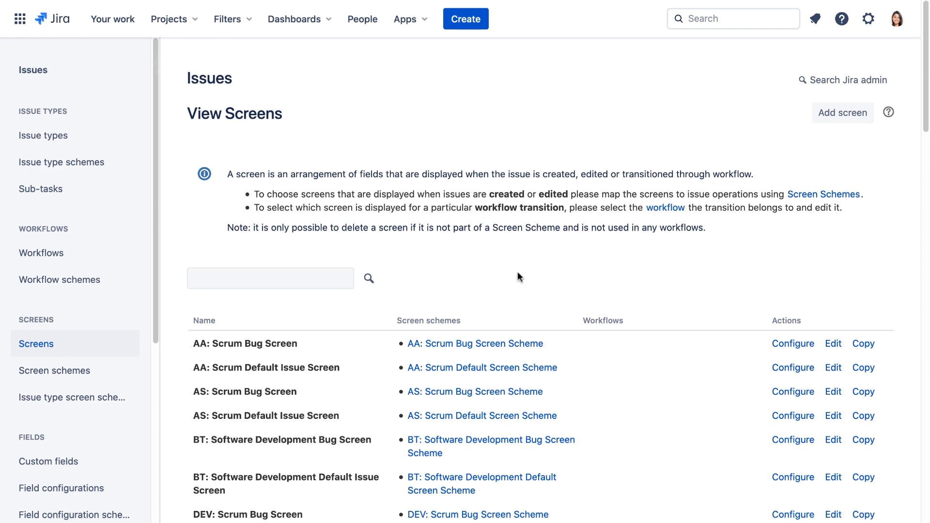
{"action": "scroll", "coordinate": [517, 274], "scroll_direction": "down", "scroll_amount": 1}
{"action": "scroll", "coordinate": [517, 272], "scroll_direction": "down", "scroll_amount": 5}
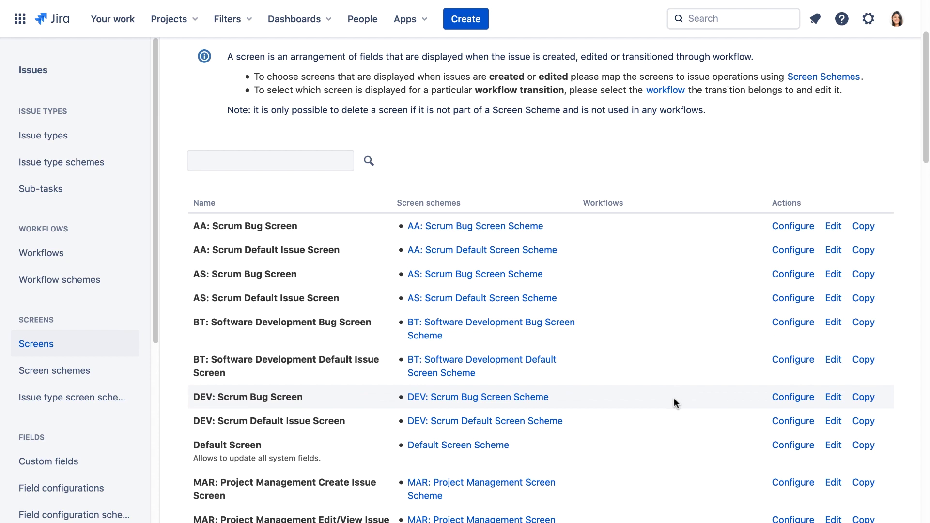
Copy DEV: Scrum Bug Screen as 'DEV: Scrum Create Bug Screen', described 'Create development bugs'
{"action": "left_click", "coordinate": [863, 397]}
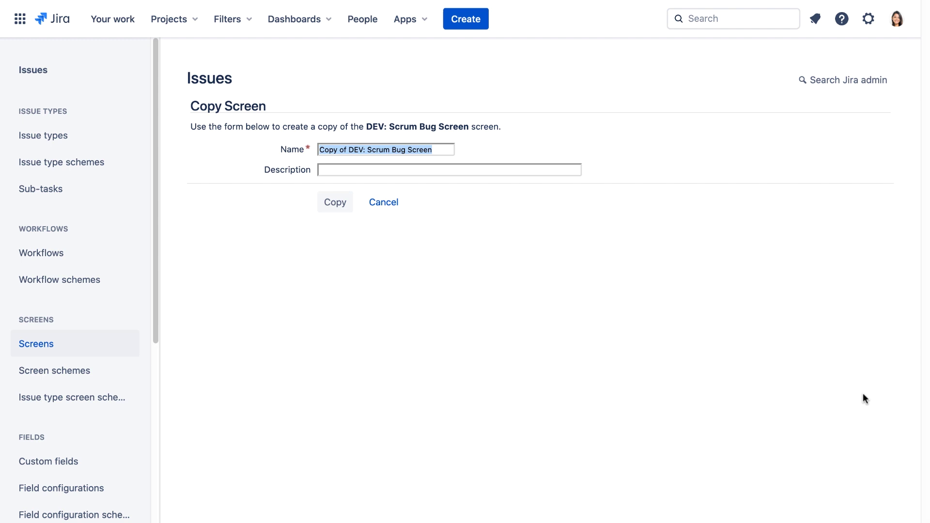
{"action": "type", "text": "DEV"}
{"action": "left_click", "coordinate": [402, 159]}
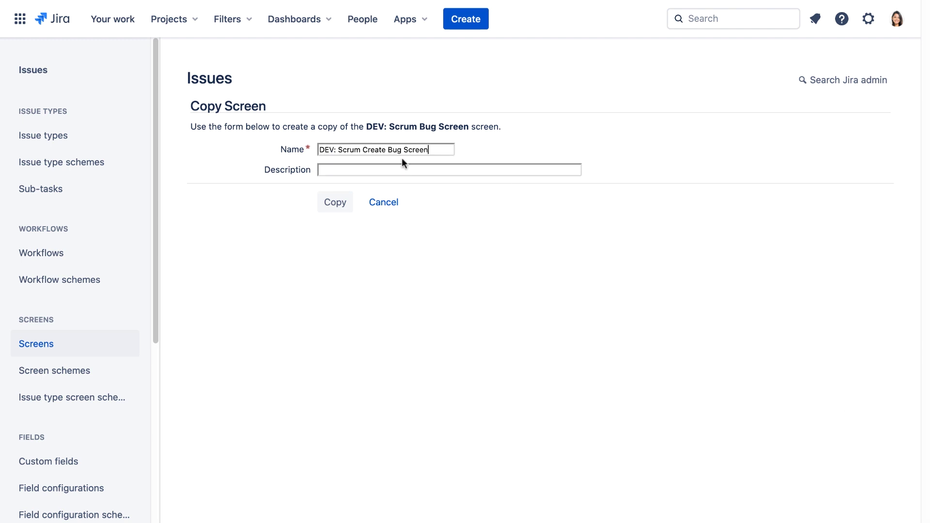
{"action": "left_click", "coordinate": [399, 172]}
{"action": "type", "text": "Create develo"}
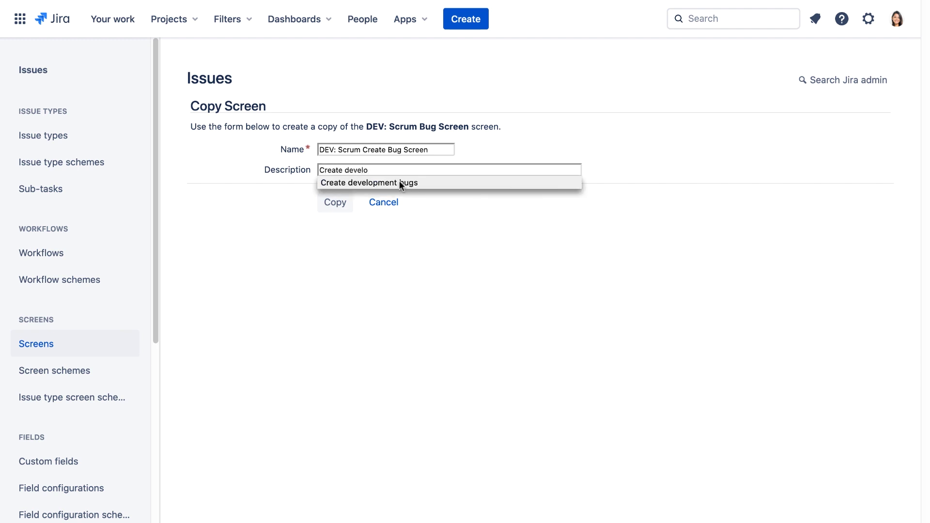
{"action": "left_click", "coordinate": [400, 183]}
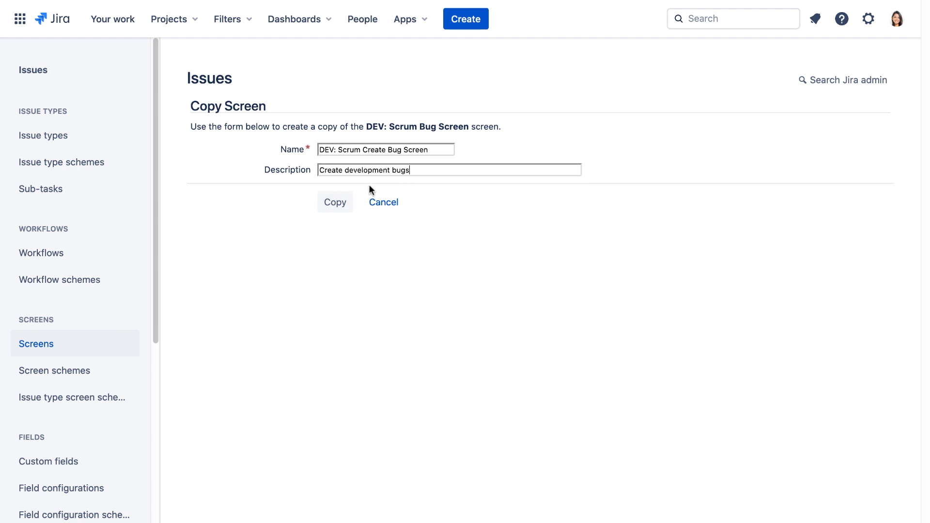
{"action": "left_click", "coordinate": [349, 205]}
Open the field configuration of the new DEV: Scrum Create Bug Screen
{"action": "scroll", "coordinate": [348, 201], "scroll_direction": "down", "scroll_amount": 2}
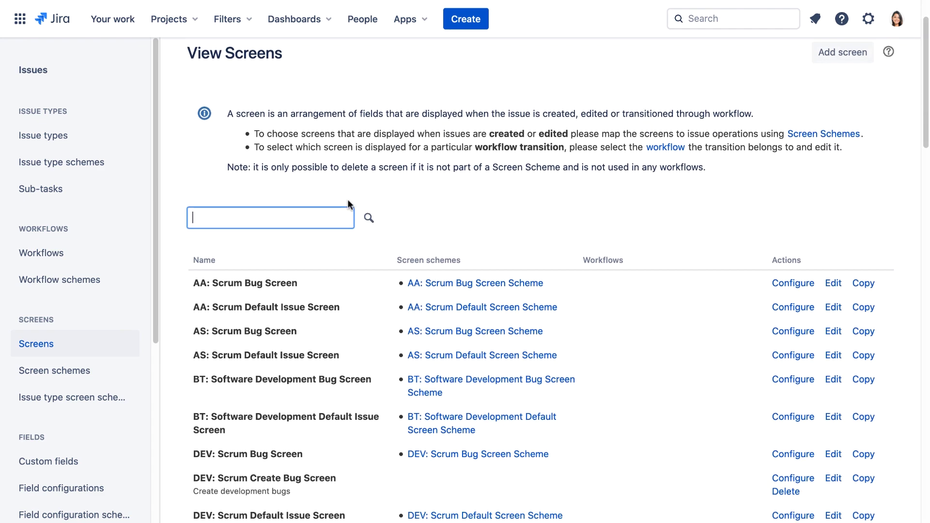
{"action": "scroll", "coordinate": [348, 199], "scroll_direction": "down", "scroll_amount": 3}
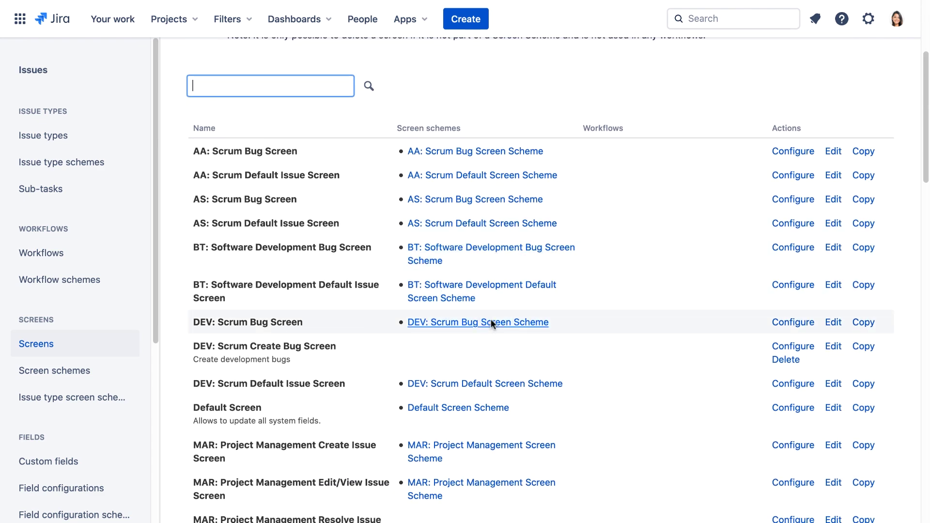
{"action": "left_click", "coordinate": [791, 346]}
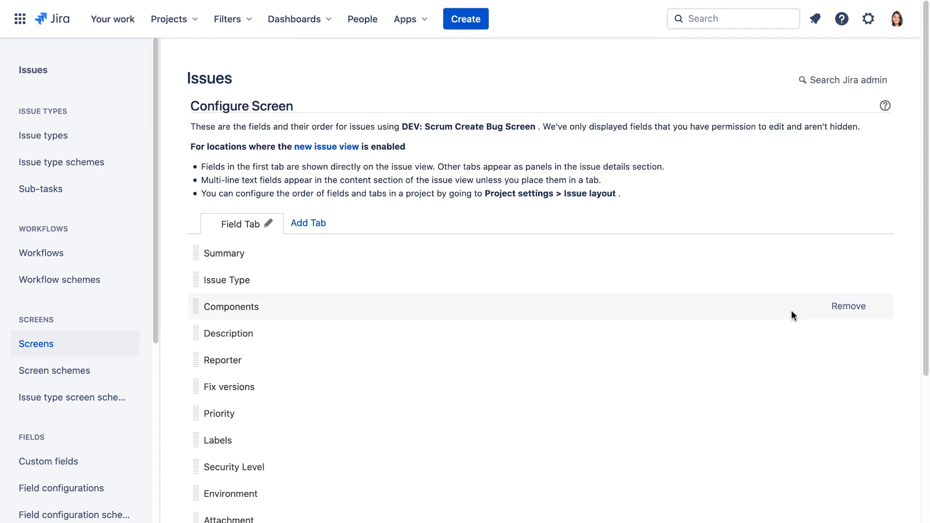
Remove Components, Fix versions, Affects versions, Linked Issues, Epic Link and Sprint from the screen
{"action": "left_click", "coordinate": [859, 312]}
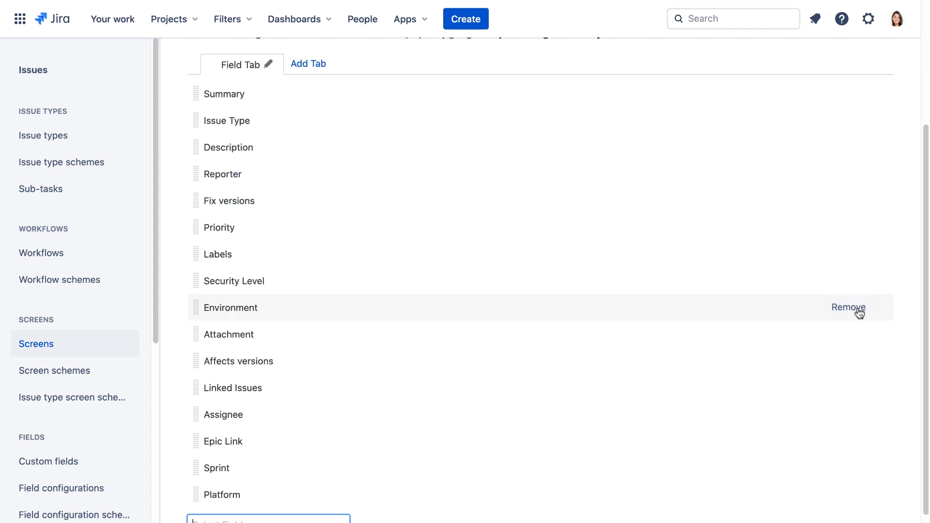
{"action": "left_click", "coordinate": [861, 208]}
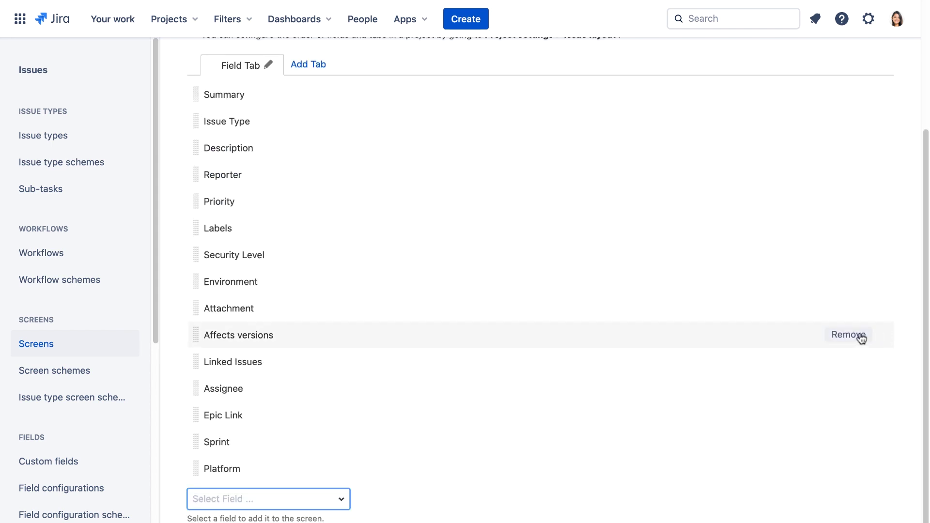
{"action": "left_click", "coordinate": [862, 339]}
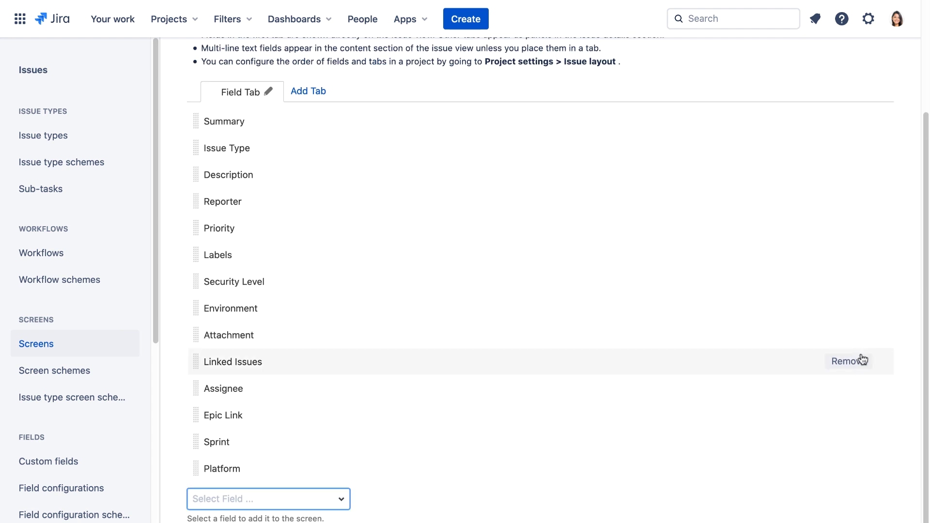
{"action": "left_click", "coordinate": [862, 360]}
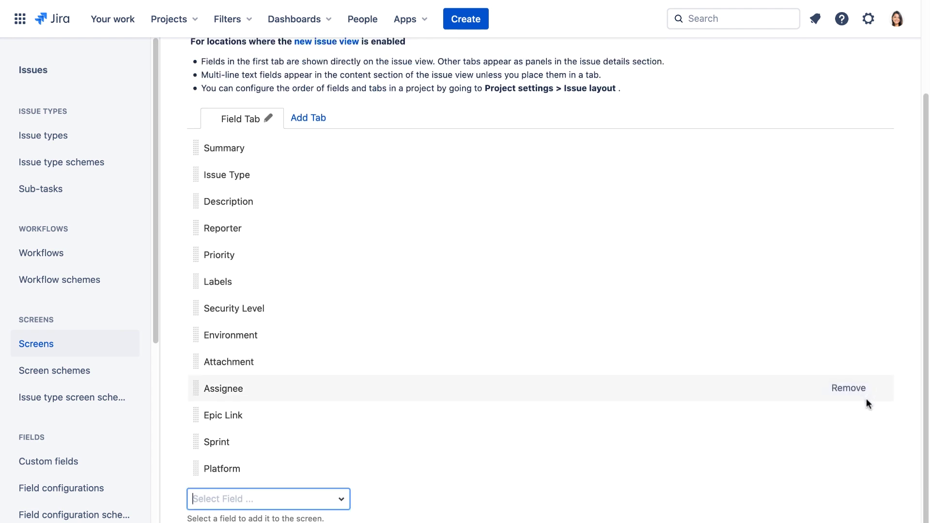
{"action": "left_click", "coordinate": [856, 415]}
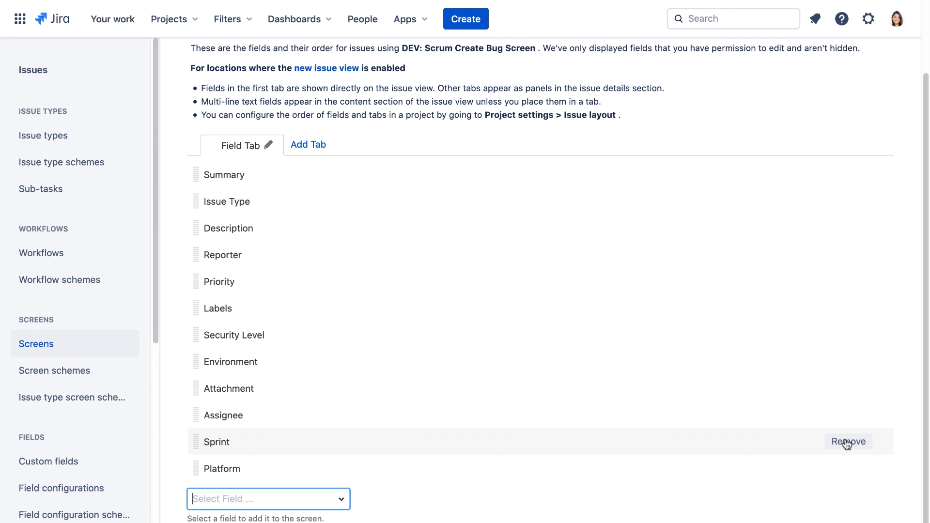
{"action": "left_click", "coordinate": [846, 443]}
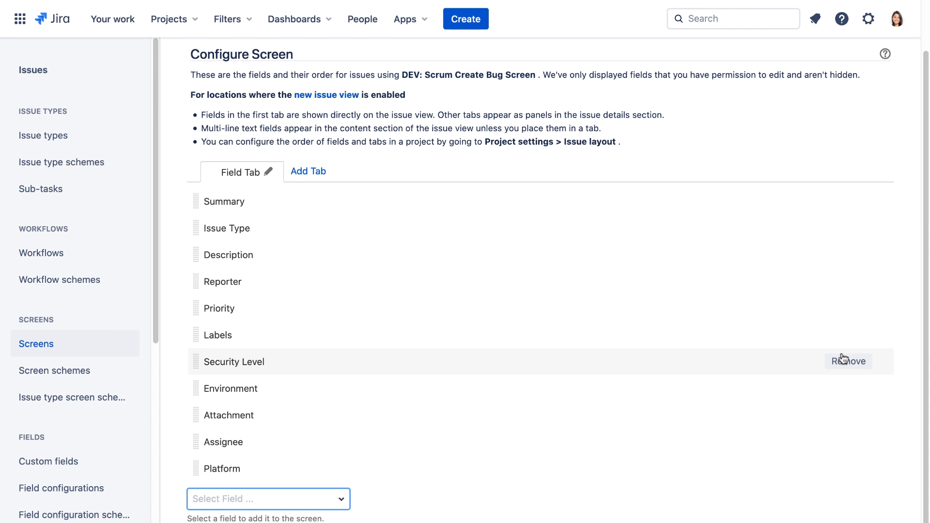
Open the configuration of DEV: Scrum Bug Screen Scheme from the Screen schemes list
{"action": "left_click", "coordinate": [84, 370]}
{"action": "scroll", "coordinate": [417, 385], "scroll_direction": "down", "scroll_amount": 7}
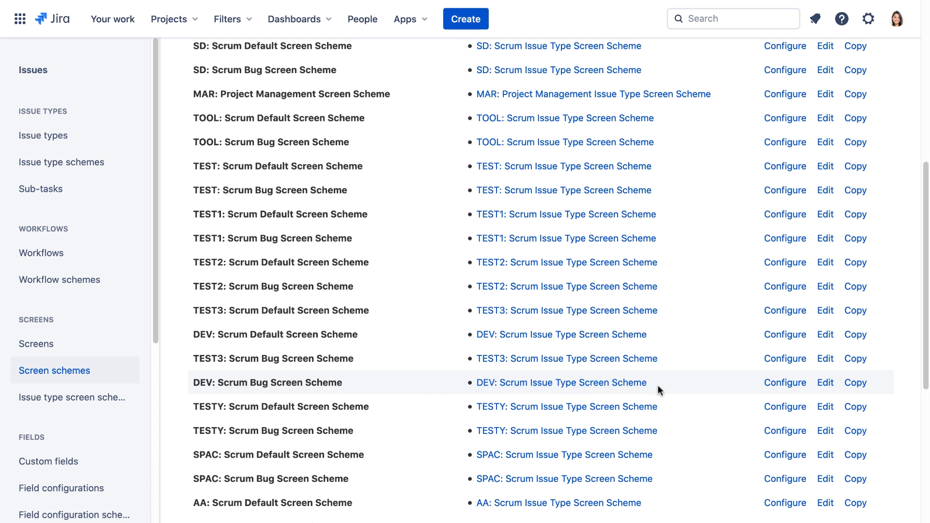
{"action": "left_click", "coordinate": [785, 383]}
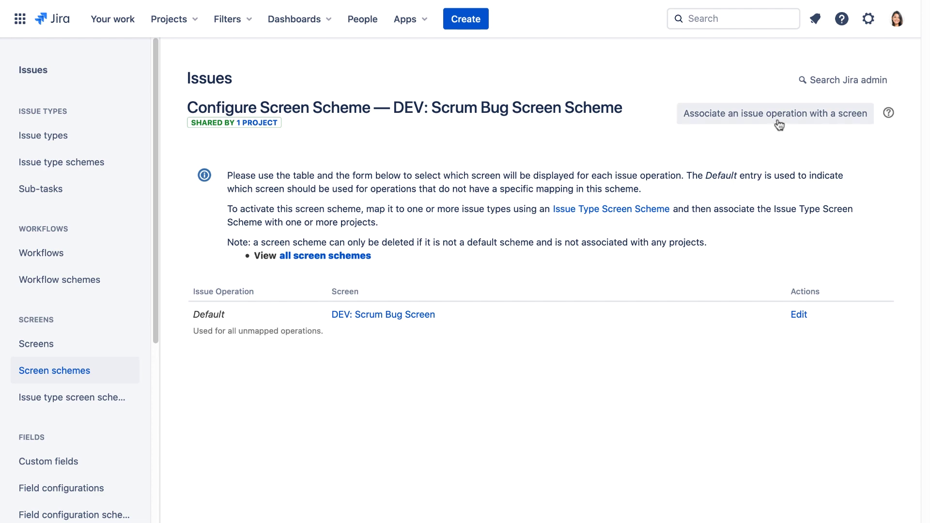
Map the Create issue operation to DEV: Scrum Create Bug Screen in the scheme
{"action": "left_click", "coordinate": [777, 121]}
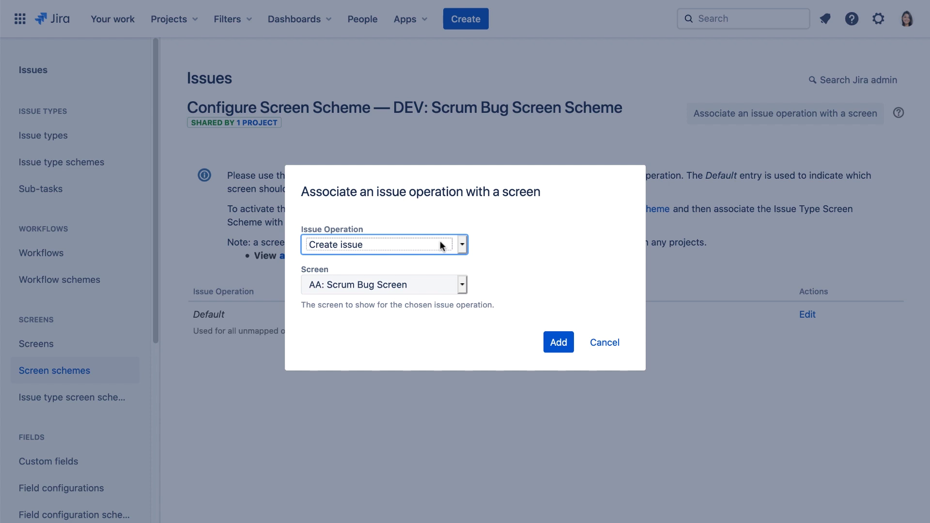
{"action": "left_click", "coordinate": [461, 284]}
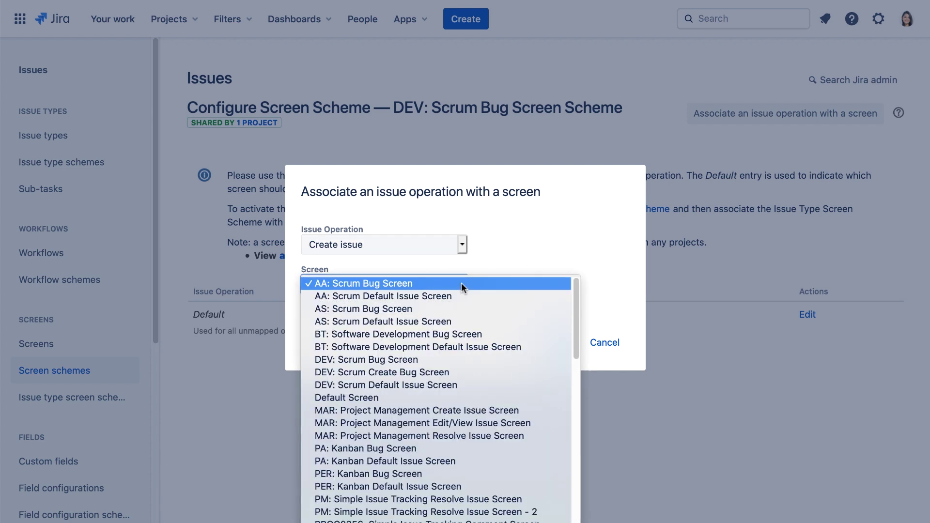
{"action": "left_click", "coordinate": [466, 371]}
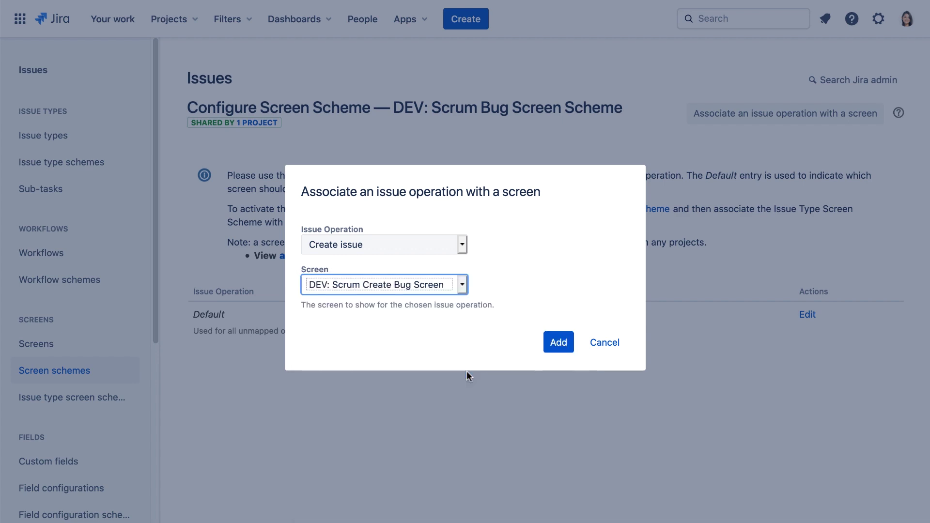
{"action": "left_click", "coordinate": [557, 343]}
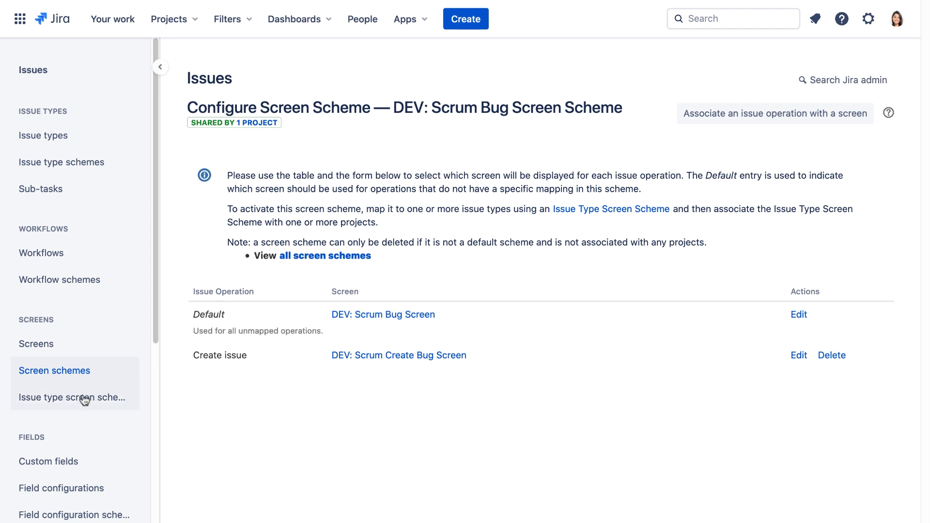
Go to the Issue type screen schemes admin page
{"action": "left_click", "coordinate": [83, 398]}
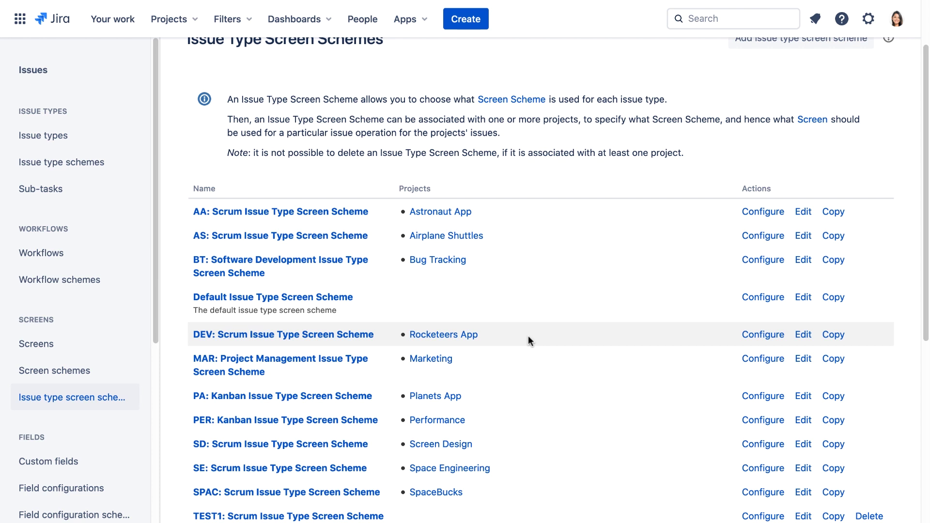
Start a new Bug in Rocketeers App (DEV) and check its reduced field list
{"action": "left_click", "coordinate": [467, 25]}
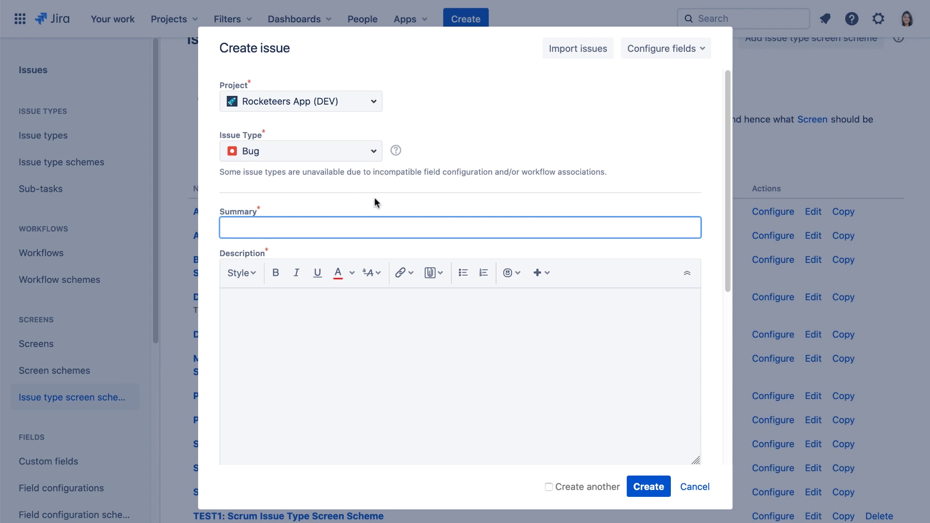
{"action": "scroll", "coordinate": [377, 203], "scroll_direction": "down", "scroll_amount": 3}
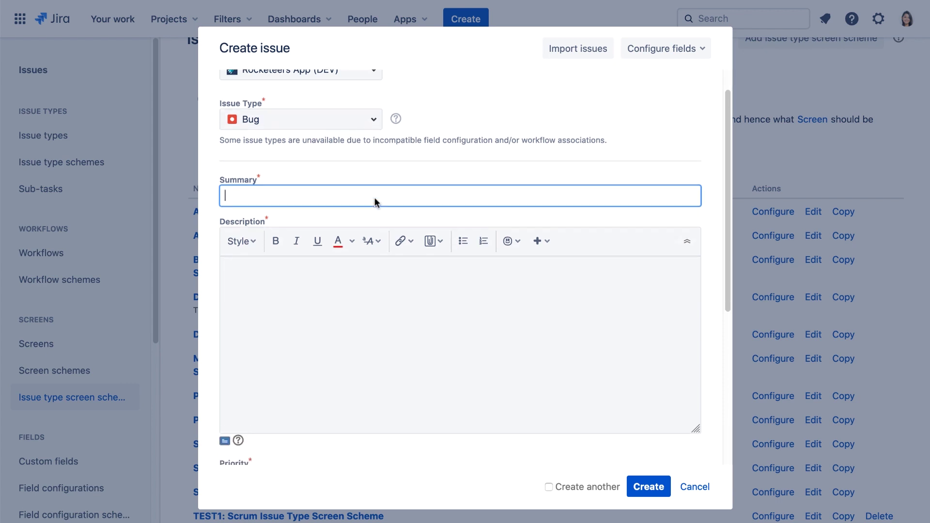
{"action": "scroll", "coordinate": [377, 202], "scroll_direction": "down", "scroll_amount": 6}
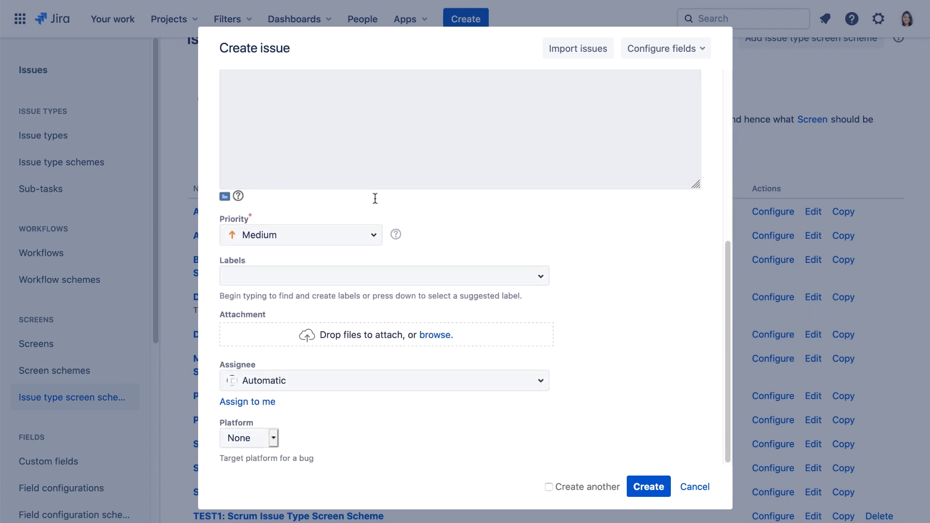